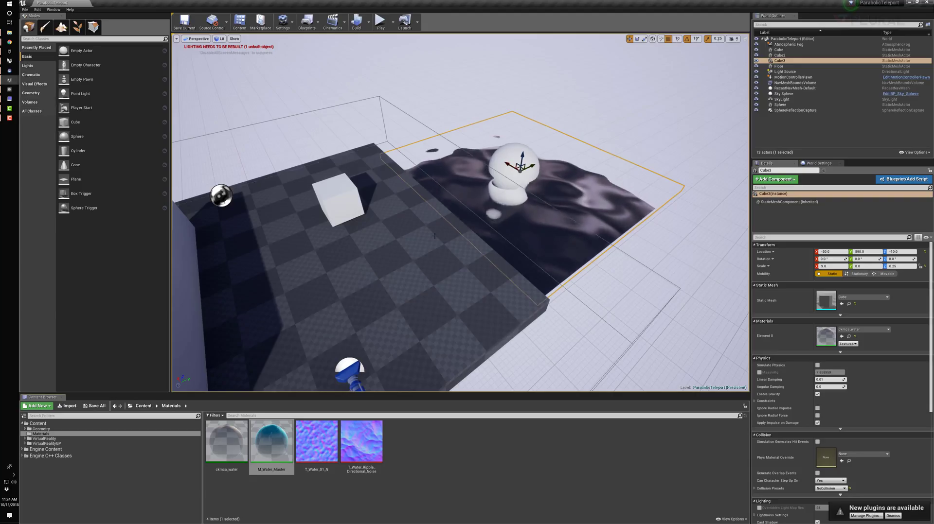
In the ParabolicTeleport project, start migrating M_Water_Master with its dependencies to the Workflow project's Content folder, and cancel at the destination choice.
{"action": "left_click", "coordinate": [662, 161]}
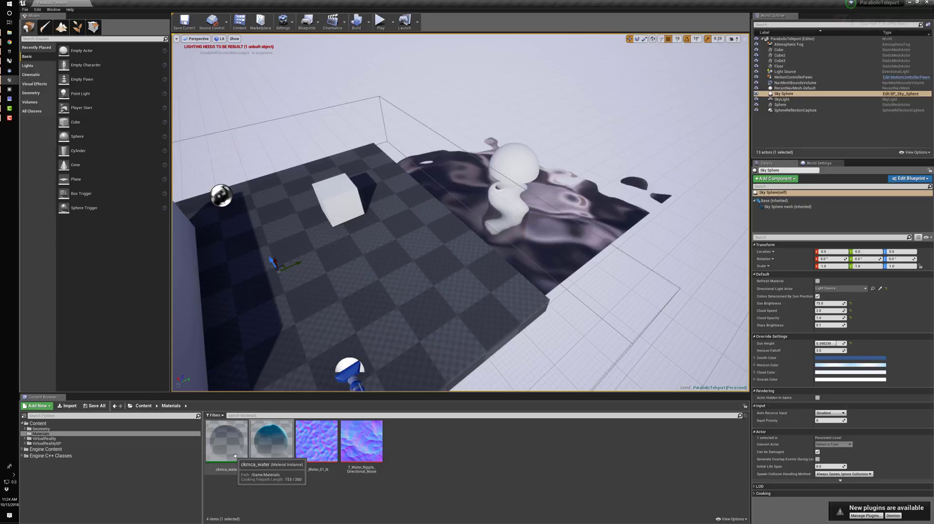
{"action": "right_click", "coordinate": [270, 443]}
{"action": "mouse_move", "coordinate": [303, 351]}
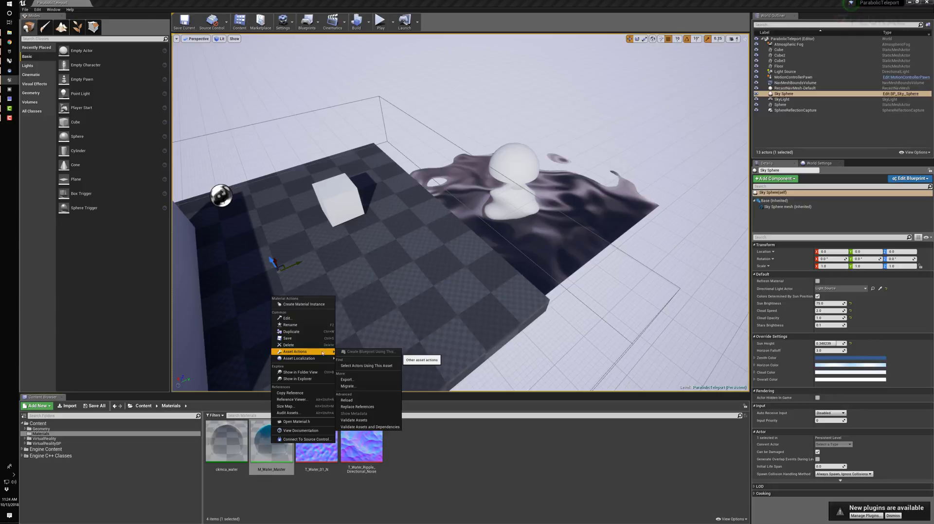
{"action": "left_click", "coordinate": [364, 387]}
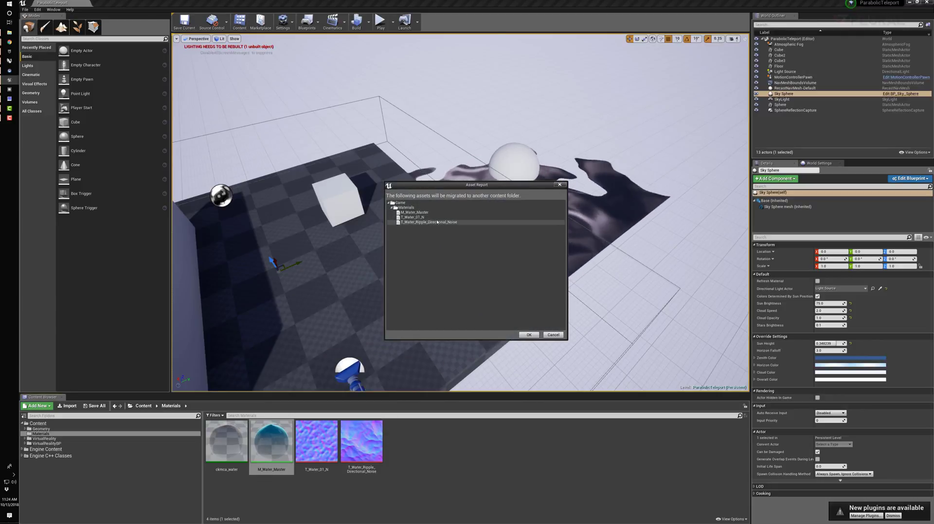
{"action": "left_click", "coordinate": [529, 335]}
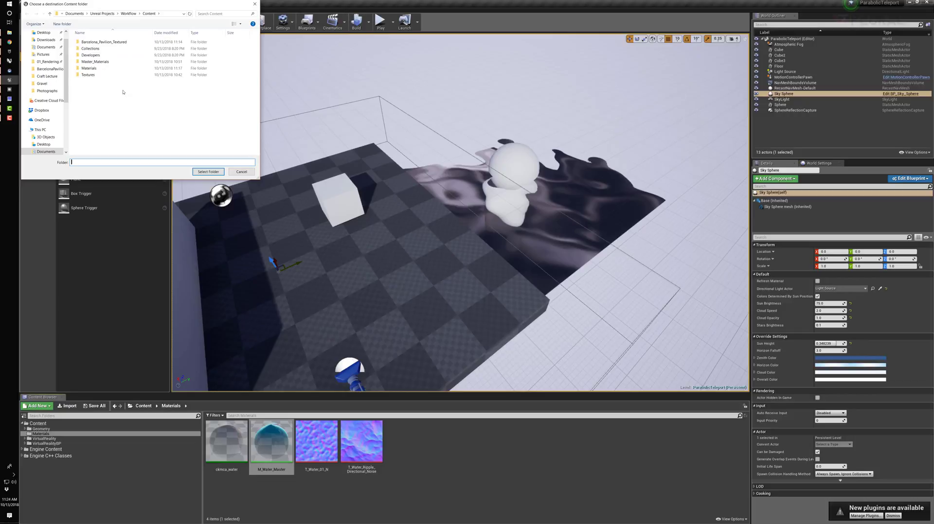
{"action": "left_click", "coordinate": [242, 172]}
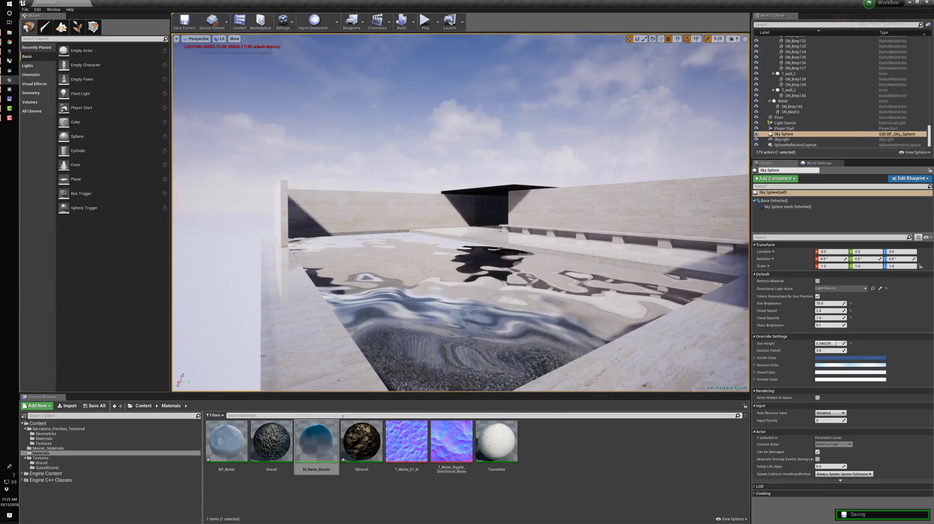
Open the M_Water_Master material in the Workflow project and view its whole node graph.
{"action": "double_click", "coordinate": [316, 444]}
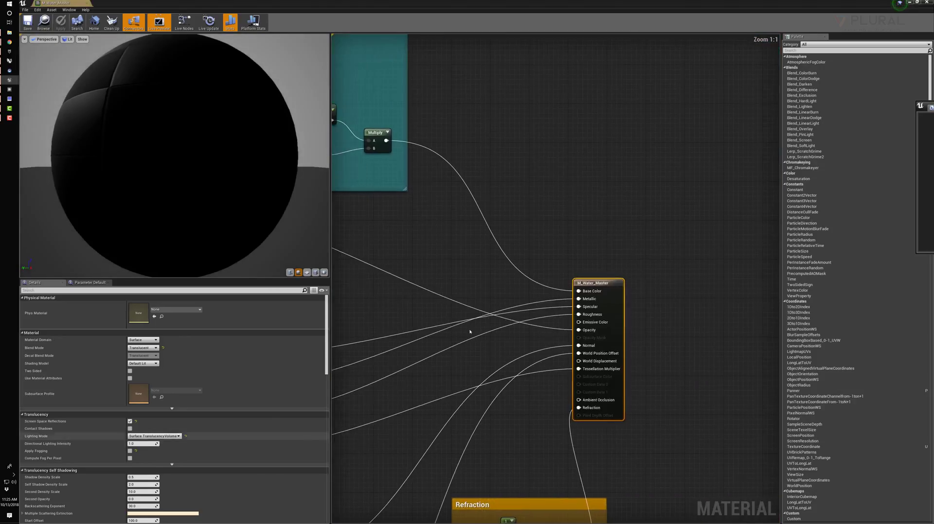
{"action": "scroll", "coordinate": [470, 331], "scroll_direction": "down", "scroll_amount": 10}
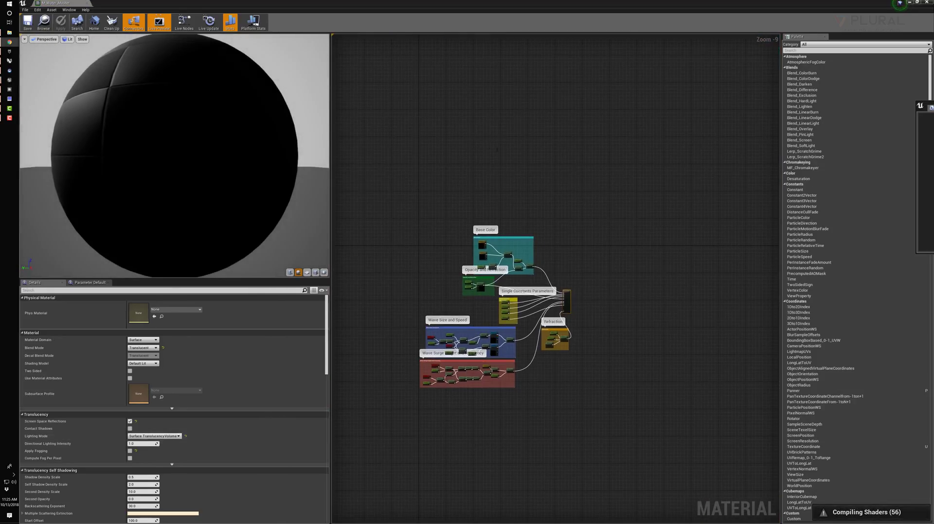
Switch to the browser, review the Water Shader Tutorial wiki page's material properties and Base Color sections, and close it to return to Unreal Editor.
{"action": "left_click_drag", "start_coordinate": [933, 84], "coordinate": [486, 1]}
{"action": "scroll", "coordinate": [540, 213], "scroll_direction": "up", "scroll_amount": 8}
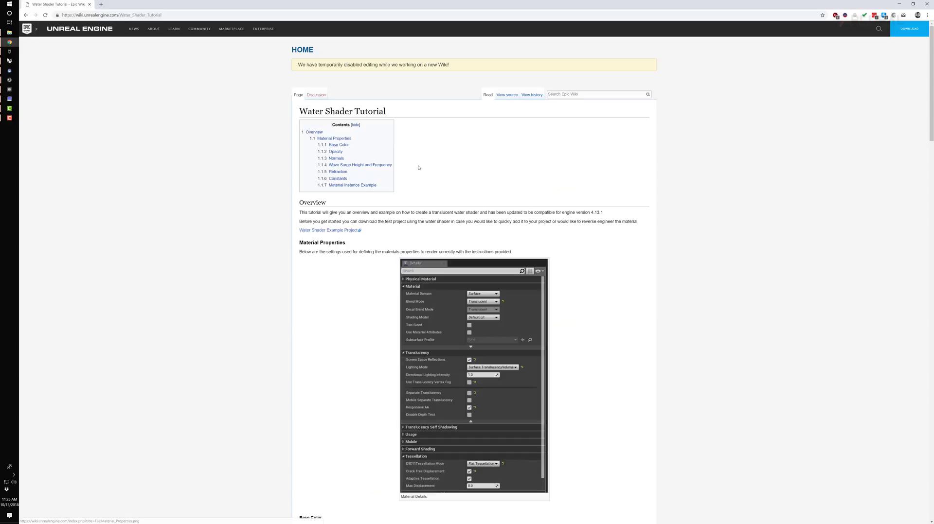
{"action": "scroll", "coordinate": [590, 213], "scroll_direction": "down", "scroll_amount": 4}
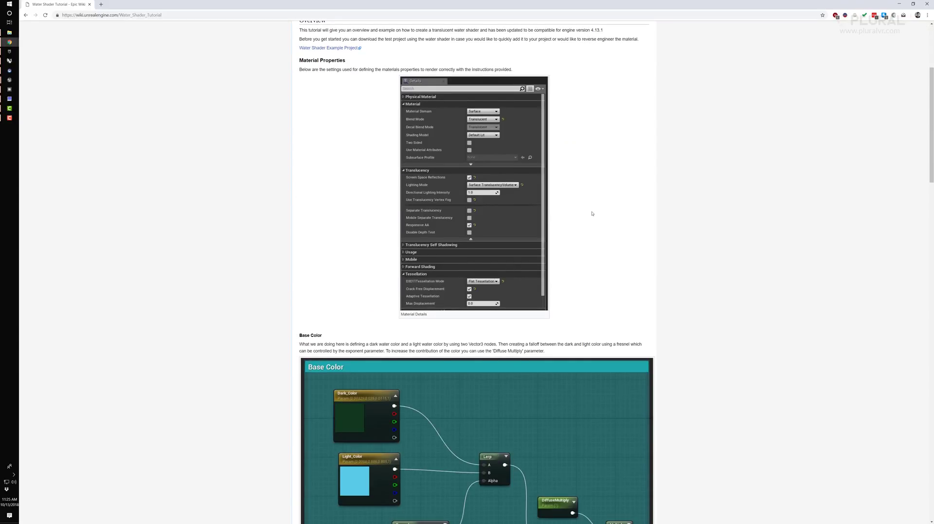
{"action": "scroll", "coordinate": [588, 213], "scroll_direction": "up", "scroll_amount": 3}
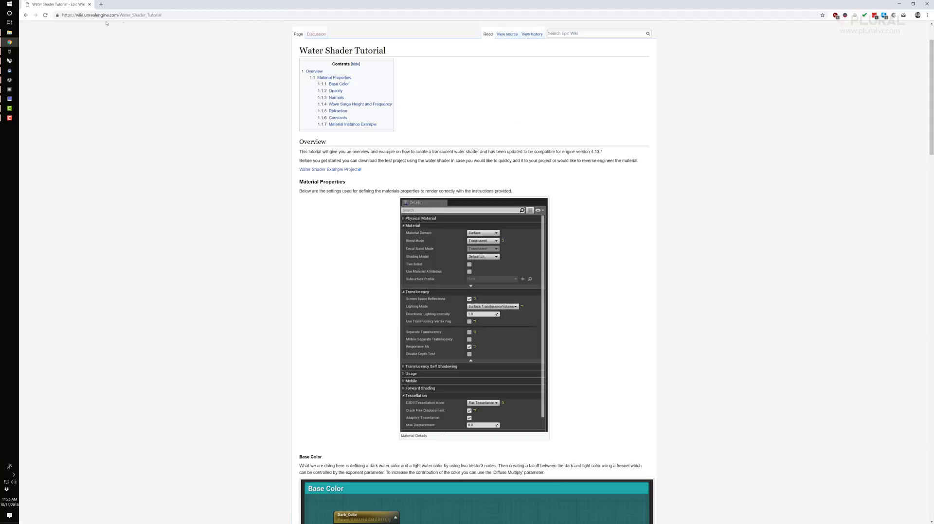
{"action": "scroll", "coordinate": [477, 211], "scroll_direction": "down", "scroll_amount": 5}
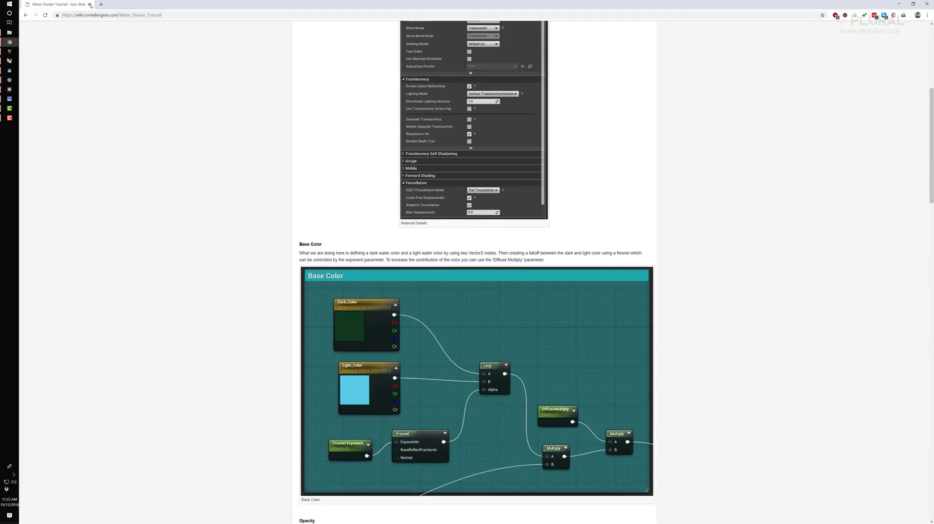
{"action": "left_click", "coordinate": [90, 5]}
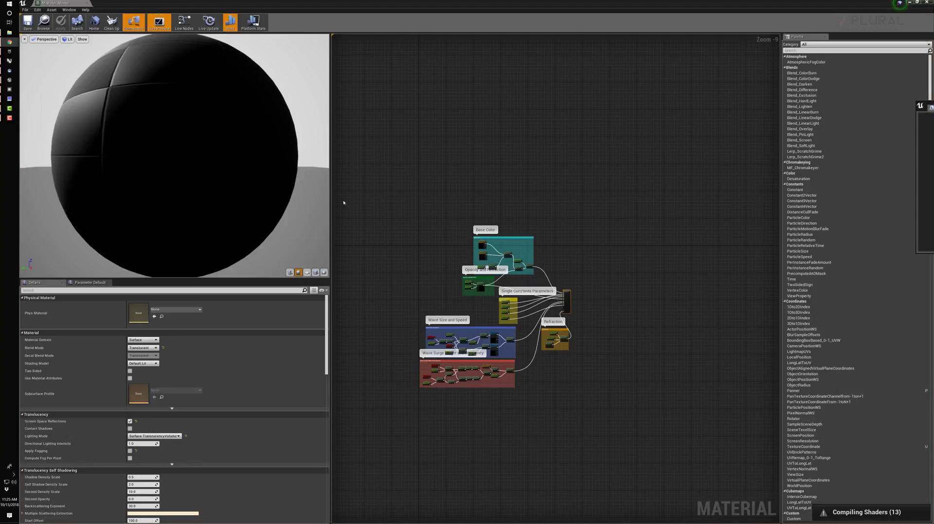
{"action": "left_click", "coordinate": [922, 3]}
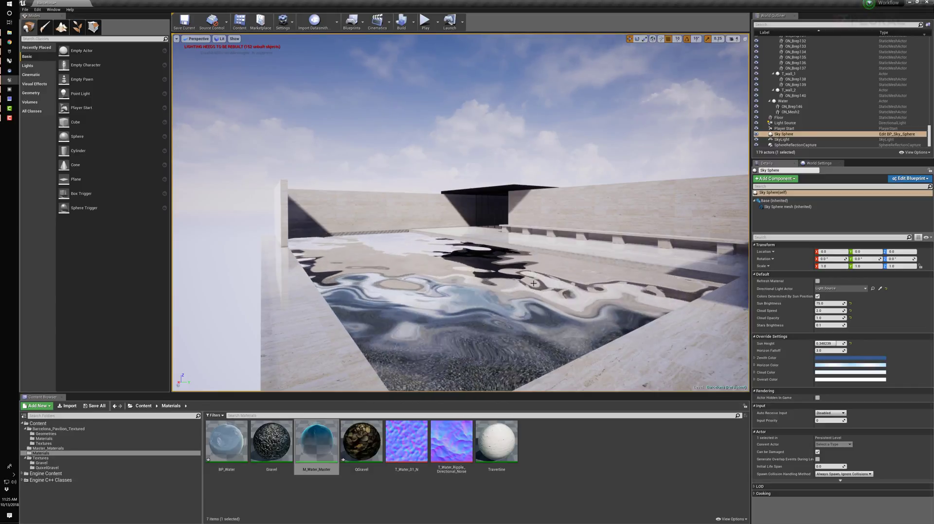
Reopen M_Water_Master, examine its grouped nodes such as Opacity and Refraction and Single Constants Parameters, and close the material.
{"action": "left_click", "coordinate": [316, 443]}
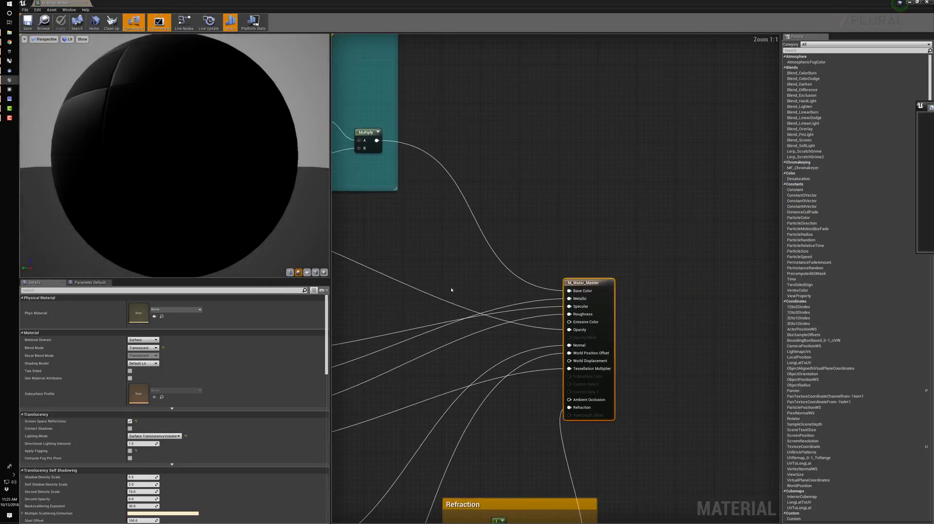
{"action": "right_click_drag", "start_coordinate": [452, 290], "coordinate": [605, 215]}
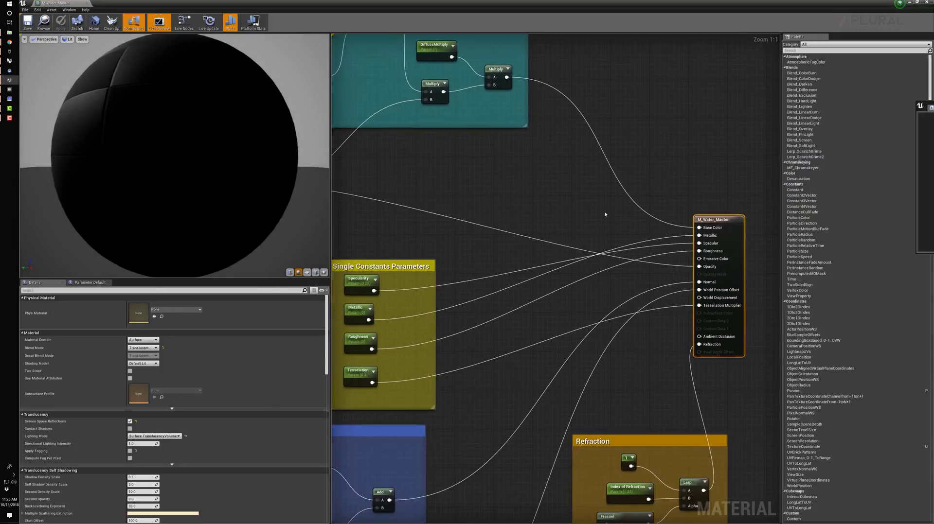
{"action": "scroll", "coordinate": [605, 215], "scroll_direction": "down", "scroll_amount": 5}
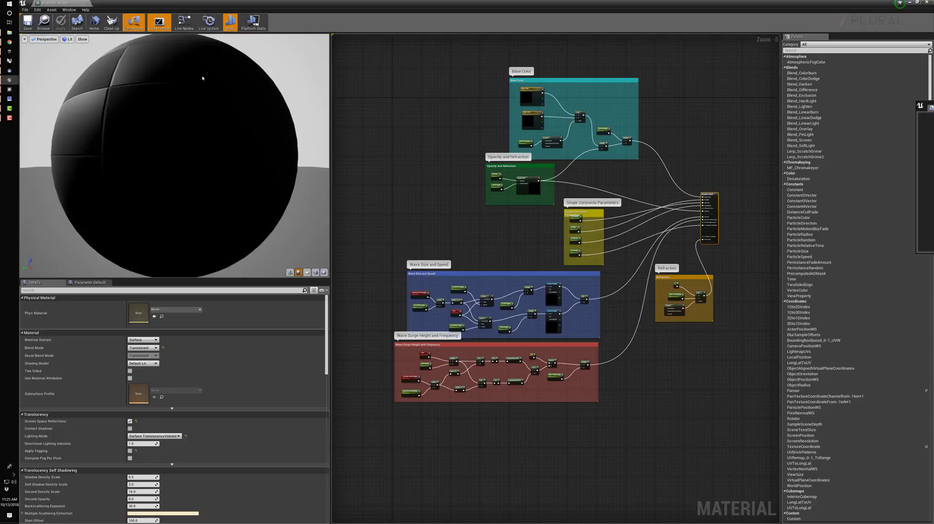
{"action": "scroll", "coordinate": [494, 197], "scroll_direction": "up", "scroll_amount": 5}
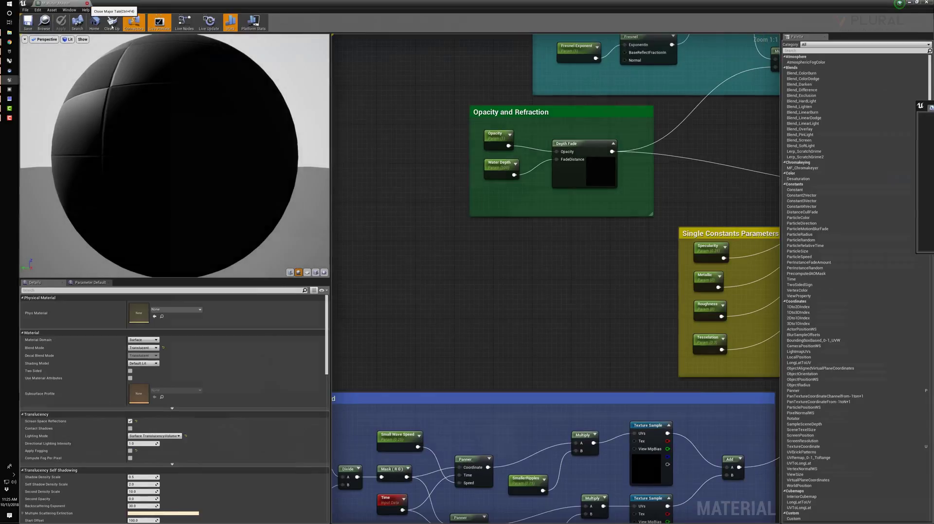
{"action": "left_click", "coordinate": [87, 3]}
Open the BP_Water material instance and place its editor window so the pool in the level viewport stays visible.
{"action": "right_click", "coordinate": [316, 430]}
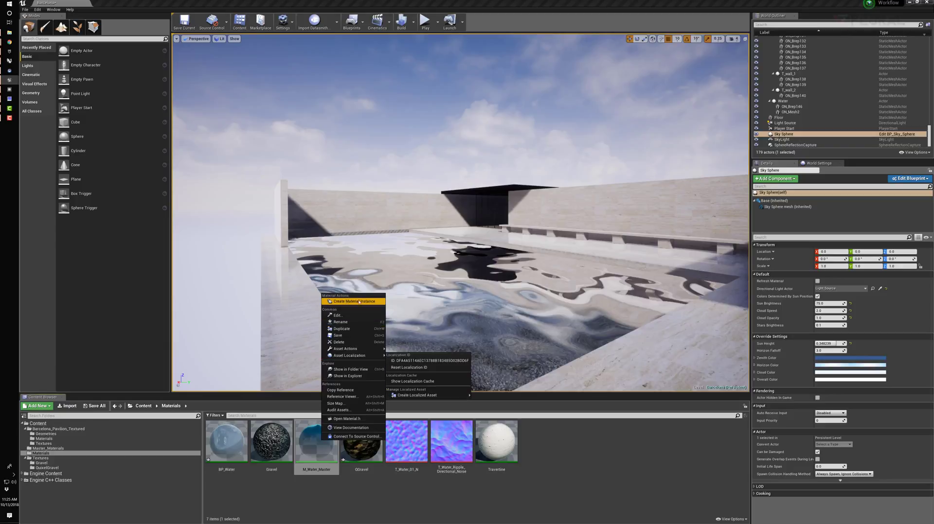
{"action": "left_click", "coordinate": [334, 519]}
{"action": "left_click", "coordinate": [236, 446]}
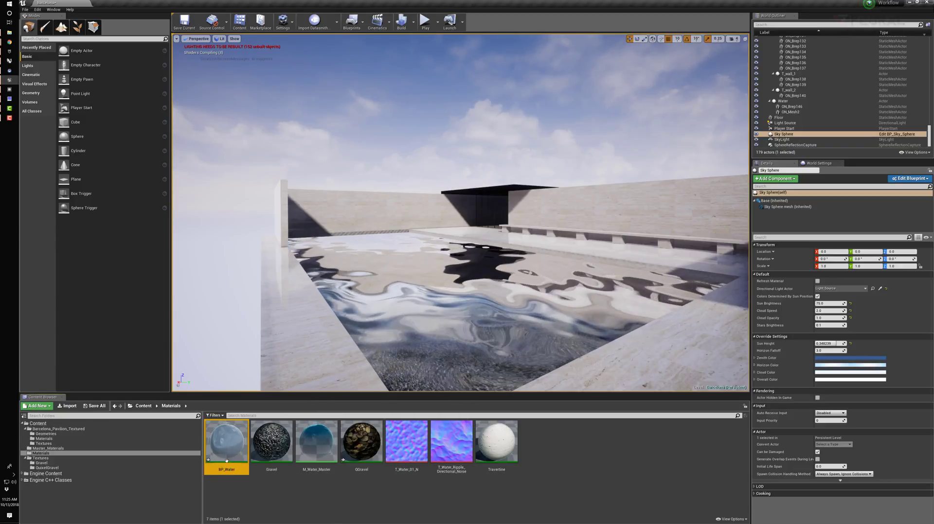
{"action": "double_click", "coordinate": [227, 442]}
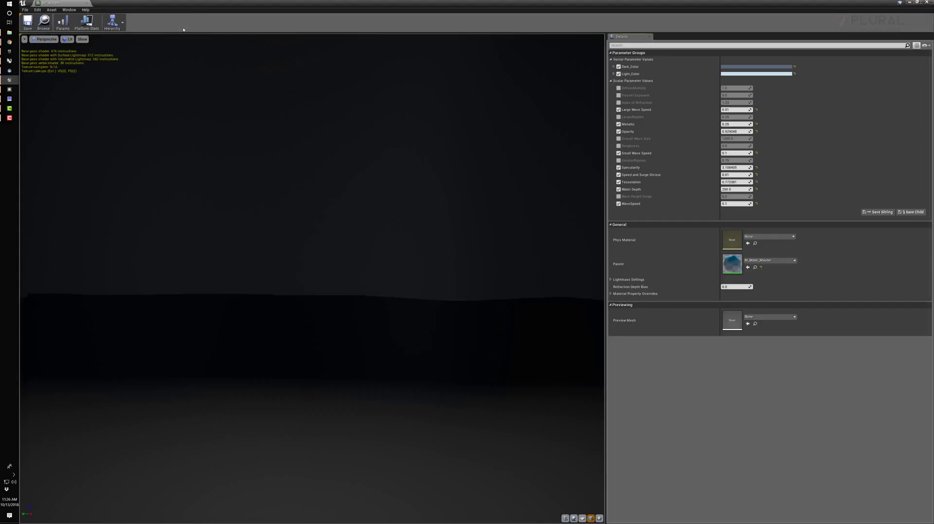
{"action": "left_click_drag", "start_coordinate": [229, 4], "coordinate": [626, 99]}
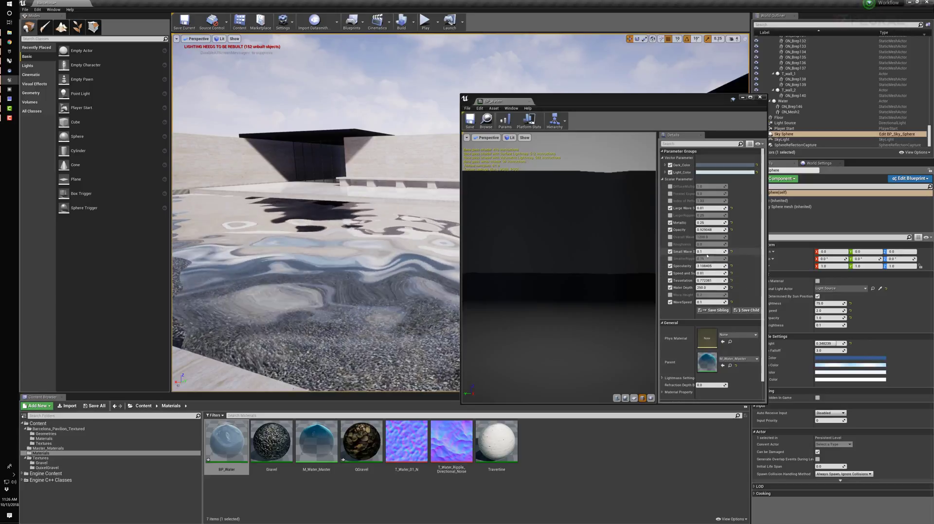
Try Small Wave Speed values of 0.5 and 0.05 on BP_Water, and set the parameter back to 0.1.
{"action": "left_click", "coordinate": [705, 252]}
{"action": "type", "text": "0.5"}
{"action": "key", "text": "Return"}
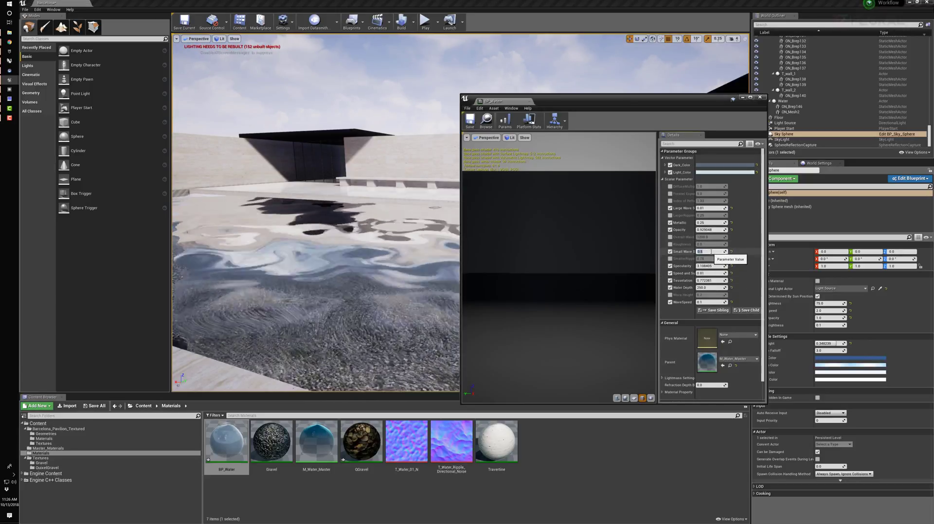
{"action": "type", "text": ".05"}
{"action": "key", "text": "Return"}
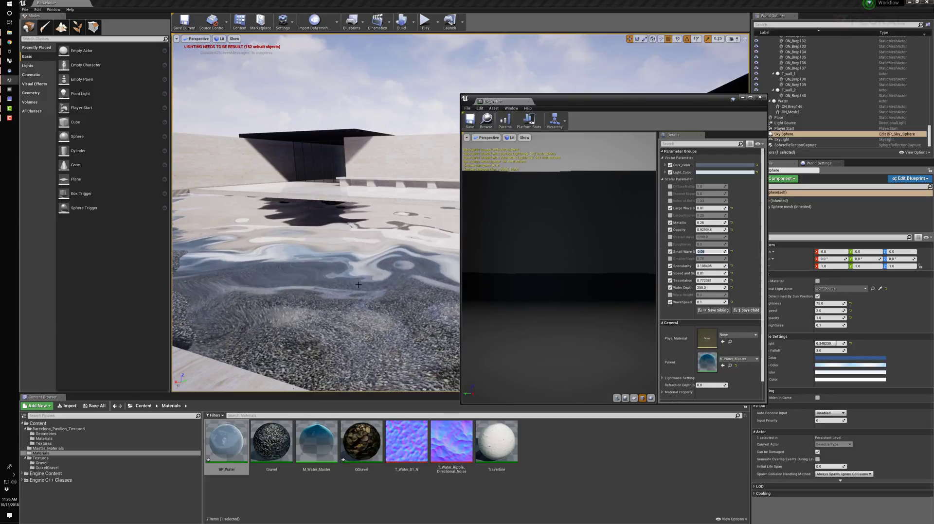
{"action": "left_click", "coordinate": [709, 252]}
{"action": "type", "text": "1"}
{"action": "key", "text": "Return"}
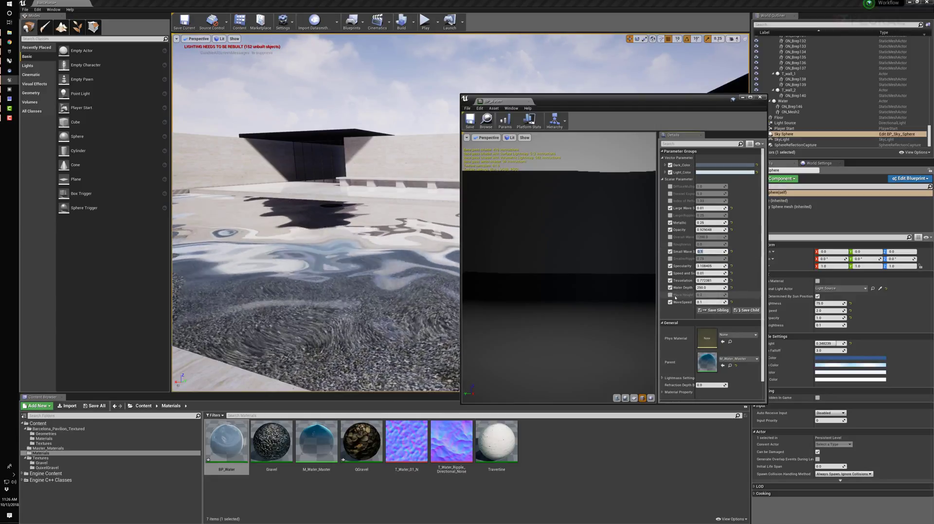
Set the Water Depth parameter of BP_Water to 5.
{"action": "left_click", "coordinate": [707, 288]}
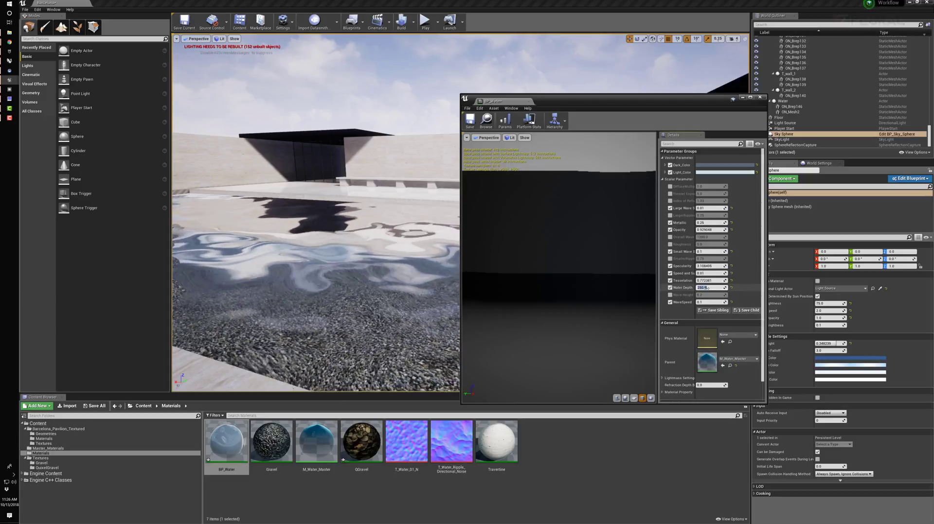
{"action": "type", "text": "5"}
{"action": "key", "text": "Return"}
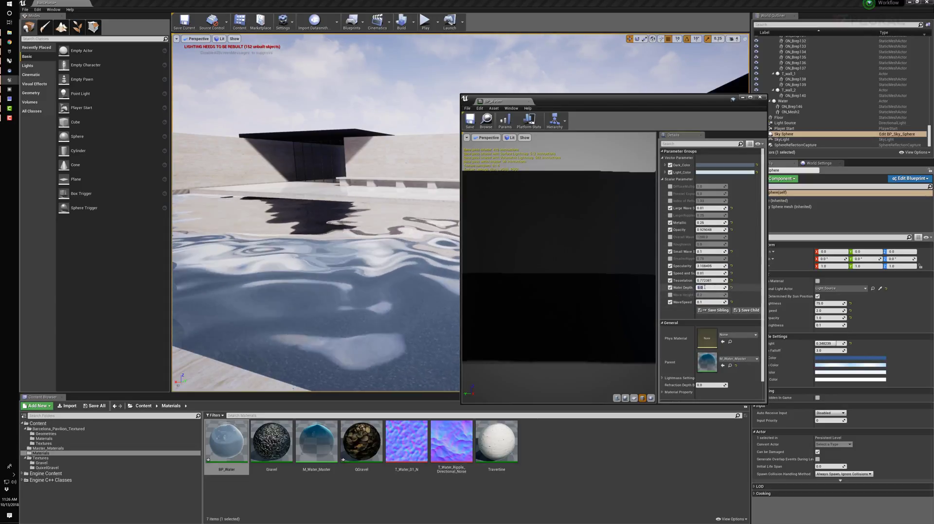
Set the Water Depth parameter of BP_Water to 251.
{"action": "left_click_drag", "start_coordinate": [703, 287], "coordinate": [673, 287]}
{"action": "type", "text": "25"}
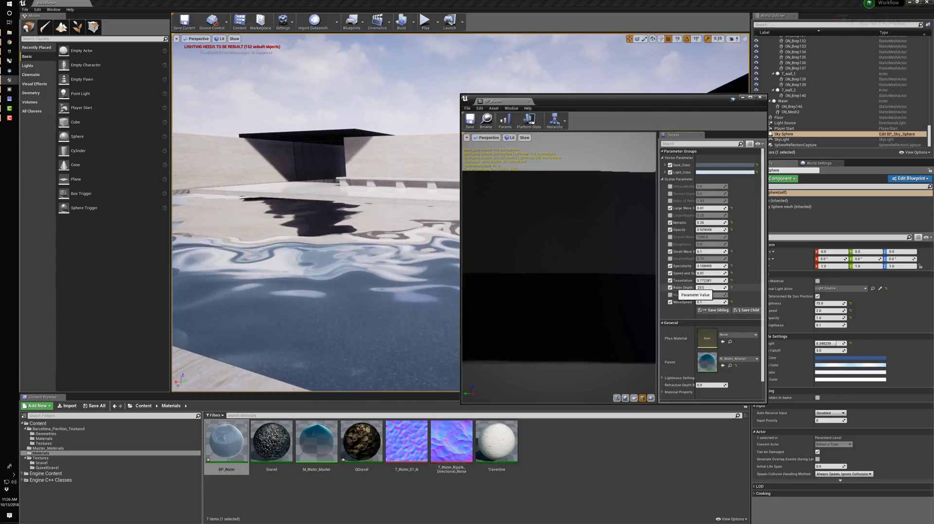
{"action": "type", "text": "1"}
{"action": "key", "text": "Return"}
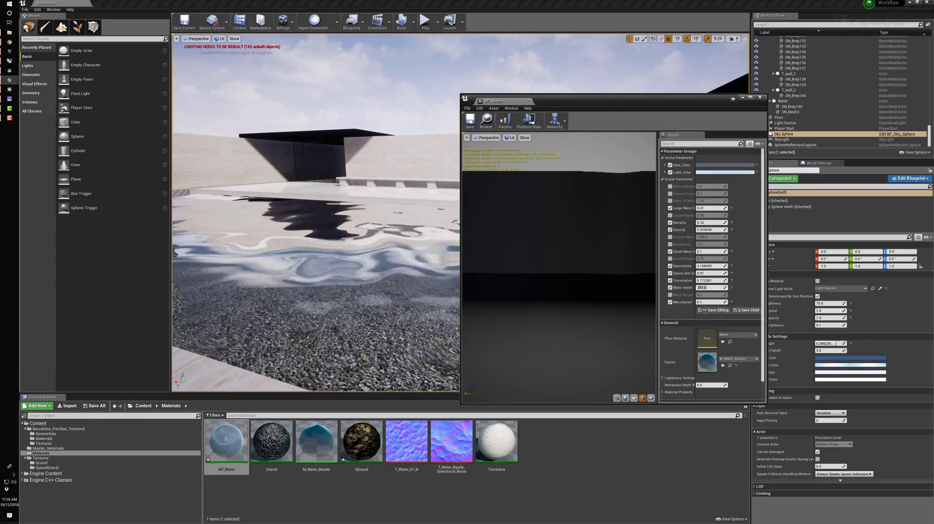
Enable the wave height parameter override on BP_Water, set it to 0.5, and close the material instance.
{"action": "left_click", "coordinate": [670, 295]}
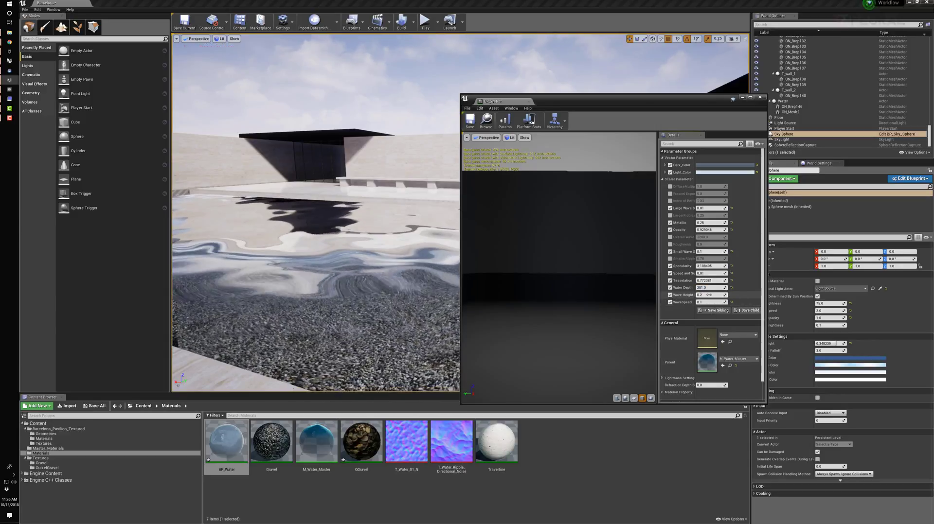
{"action": "left_click", "coordinate": [709, 295]}
{"action": "type", "text": "0.5"}
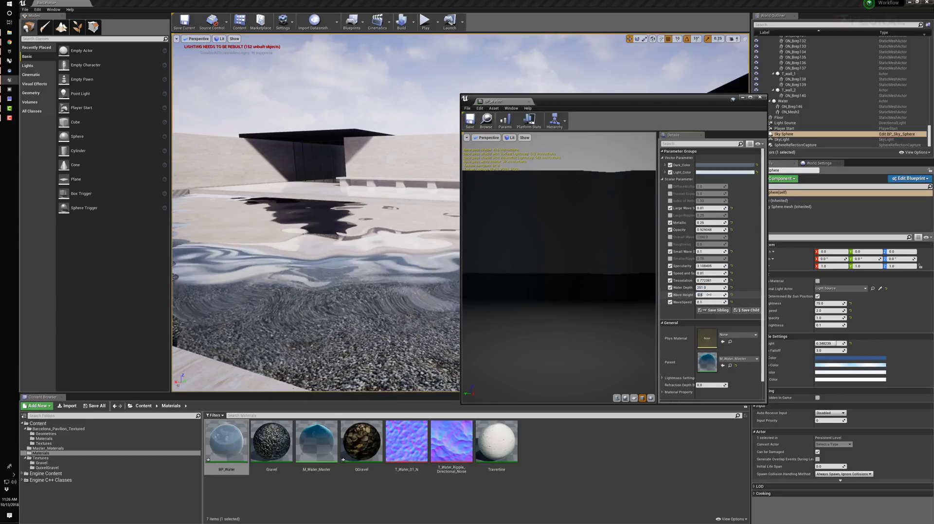
{"action": "left_click", "coordinate": [529, 102]}
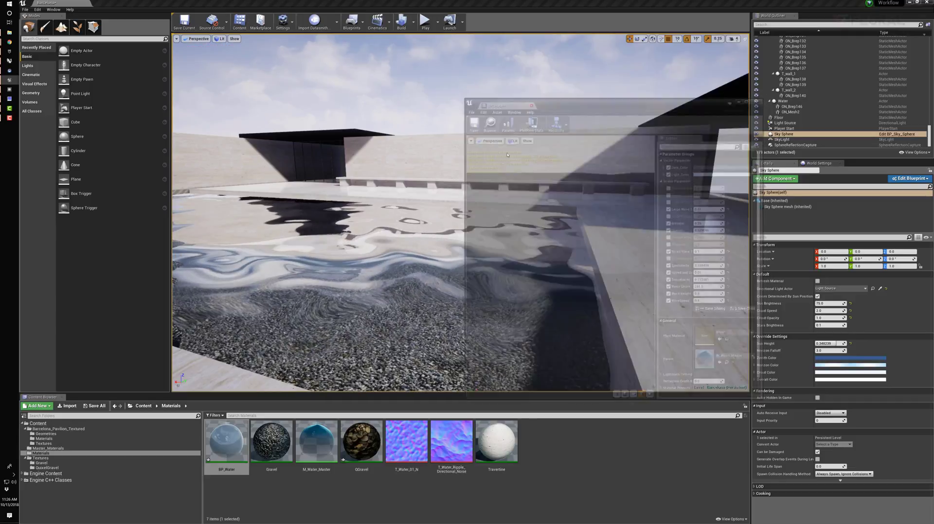
Apply the QGravel material to the pool bottom beneath the water and check it through the water surface.
{"action": "right_click_drag", "start_coordinate": [507, 155], "coordinate": [291, 118]}
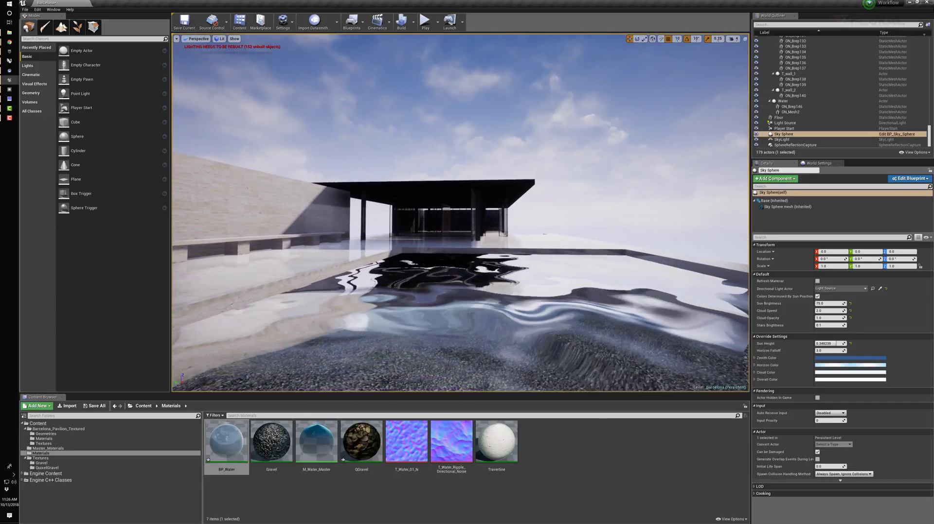
{"action": "right_click_drag", "start_coordinate": [447, 151], "coordinate": [474, 265]}
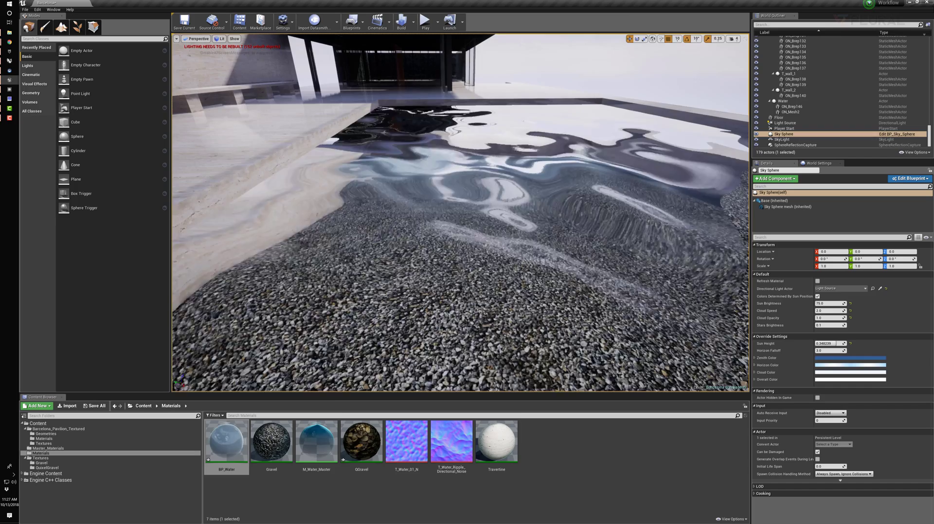
{"action": "scroll", "coordinate": [334, 386], "scroll_direction": "up", "scroll_amount": 10}
{"action": "left_click_drag", "start_coordinate": [362, 443], "coordinate": [437, 237]}
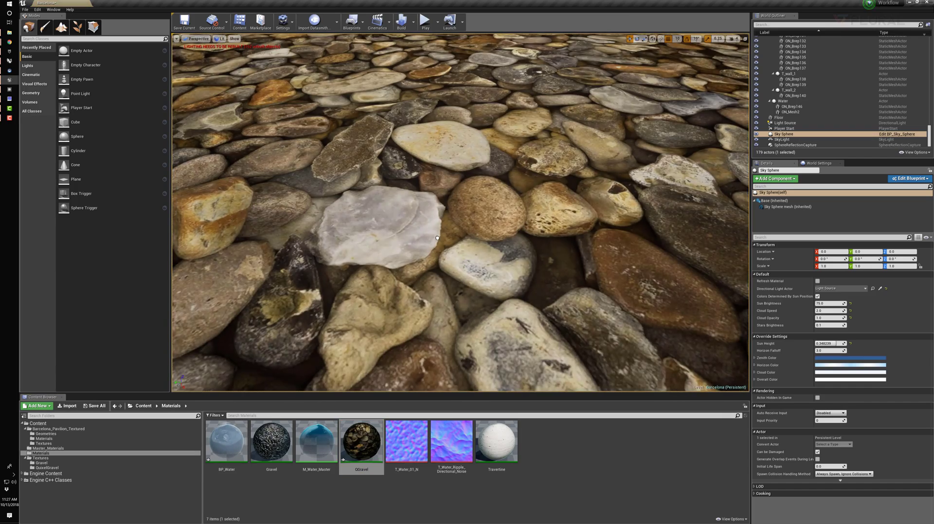
{"action": "mouse_move", "coordinate": [436, 237]}
{"action": "right_mouse_down"}
{"action": "mouse_move", "coordinate": [438, 138]}
{"action": "mouse_move", "coordinate": [436, 220]}
{"action": "right_mouse_up"}
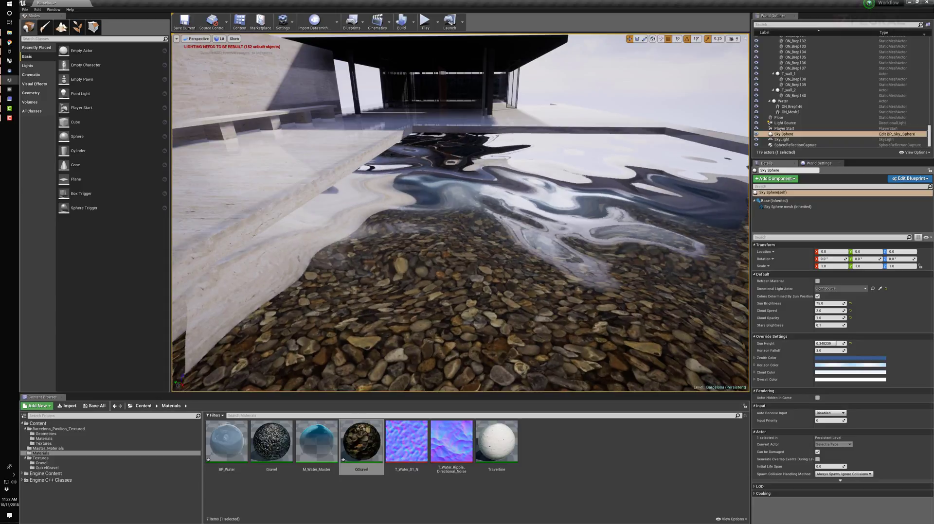
{"action": "mouse_move", "coordinate": [9, 42]}
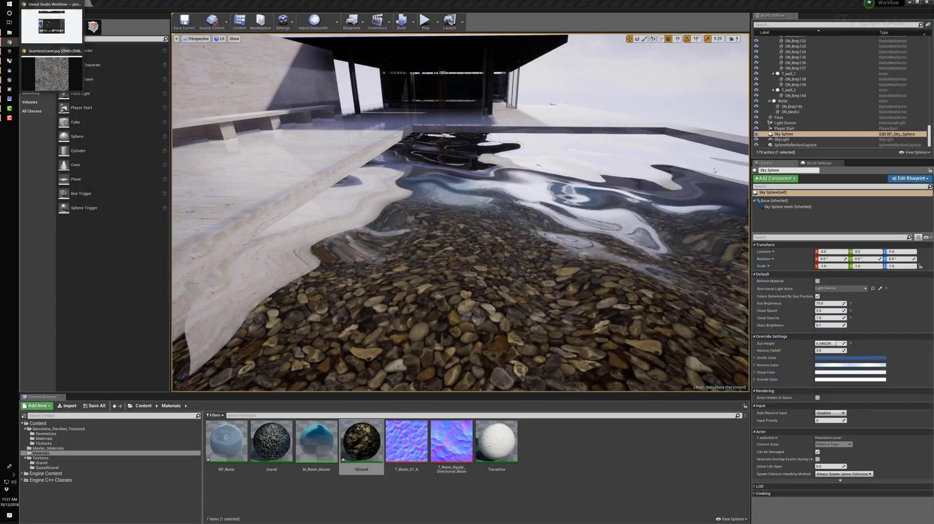
{"action": "left_click", "coordinate": [573, 4]}
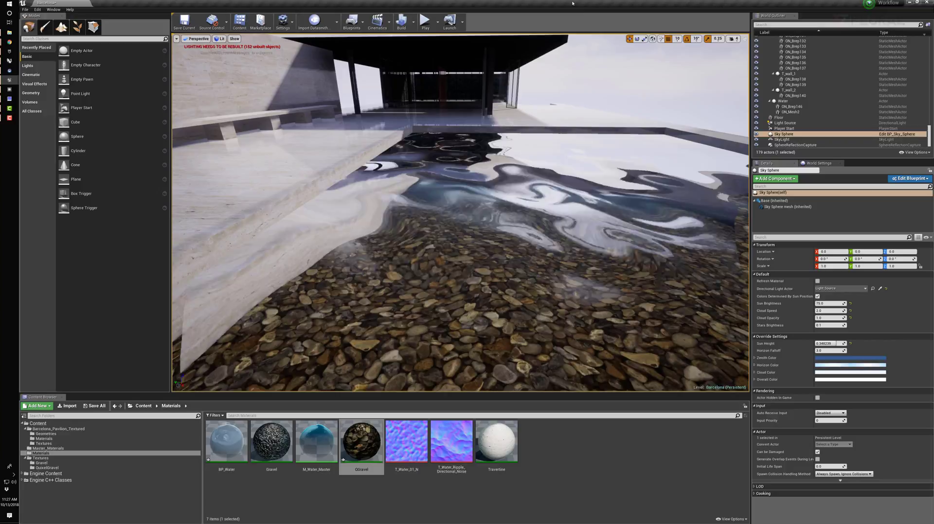